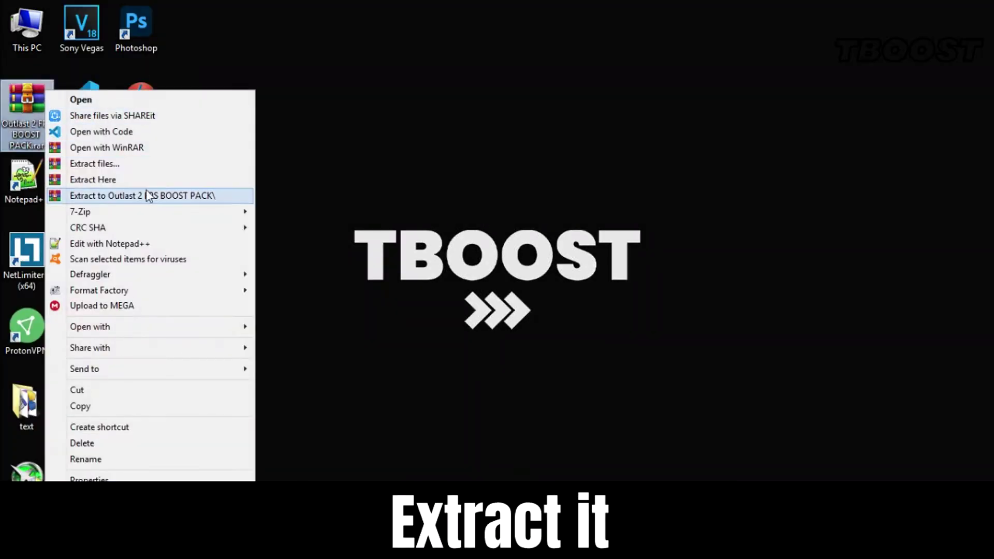
# Bring up WinRAR's extract options for the Outlast 2 FPS Boost Pack archive on the desktop
pyautogui.click(148, 196)
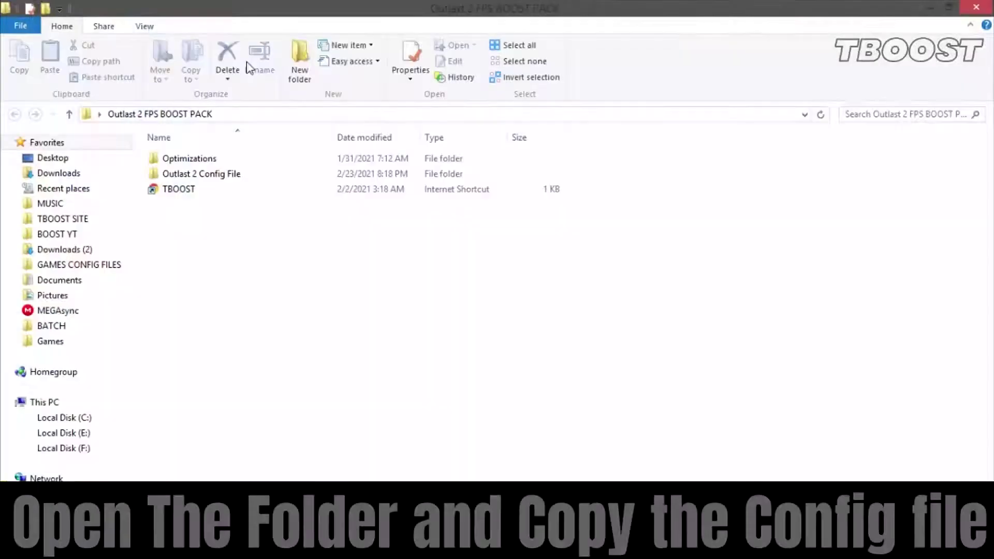
# Copy OLSystemSettings.ini from the boost pack's Config File folder
pyautogui.doubleClick(323, 173)
pyautogui.rightClick(293, 160)
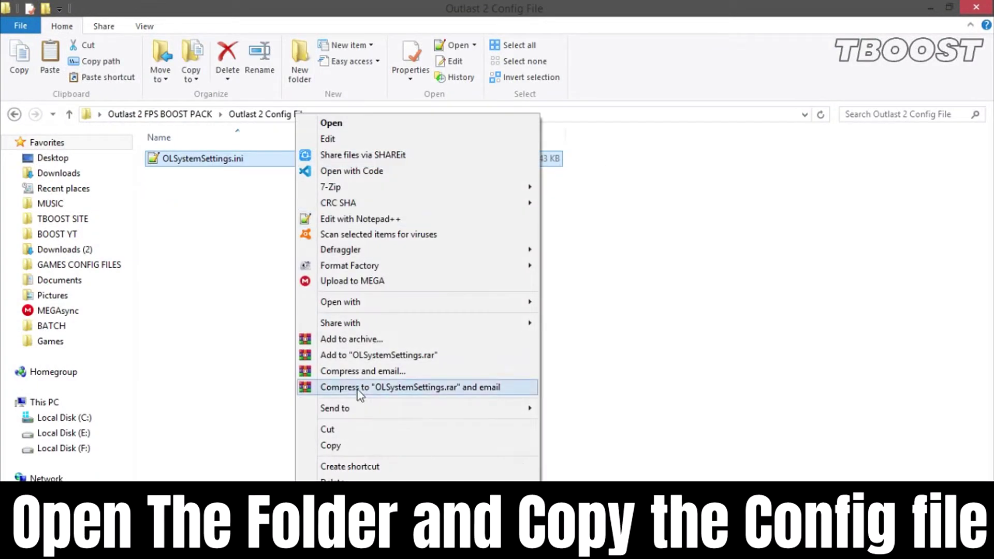
pyautogui.click(523, 446)
# Paste it into Documents\Outlast2\OLGame\Config, replacing the existing OLSystemSettings.ini
pyautogui.click(83, 285)
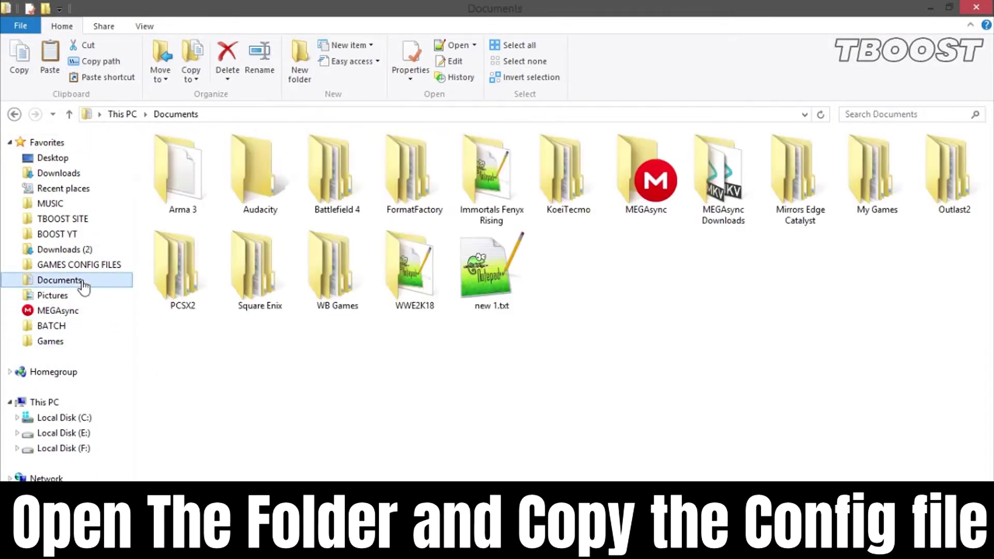
pyautogui.doubleClick(949, 173)
pyautogui.doubleClick(197, 166)
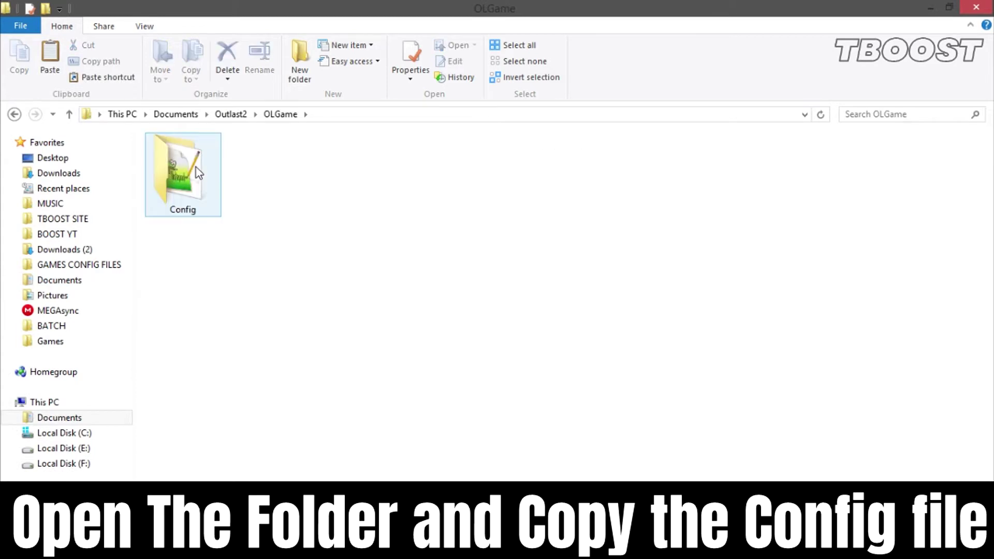
pyautogui.doubleClick(196, 172)
pyautogui.rightClick(339, 192)
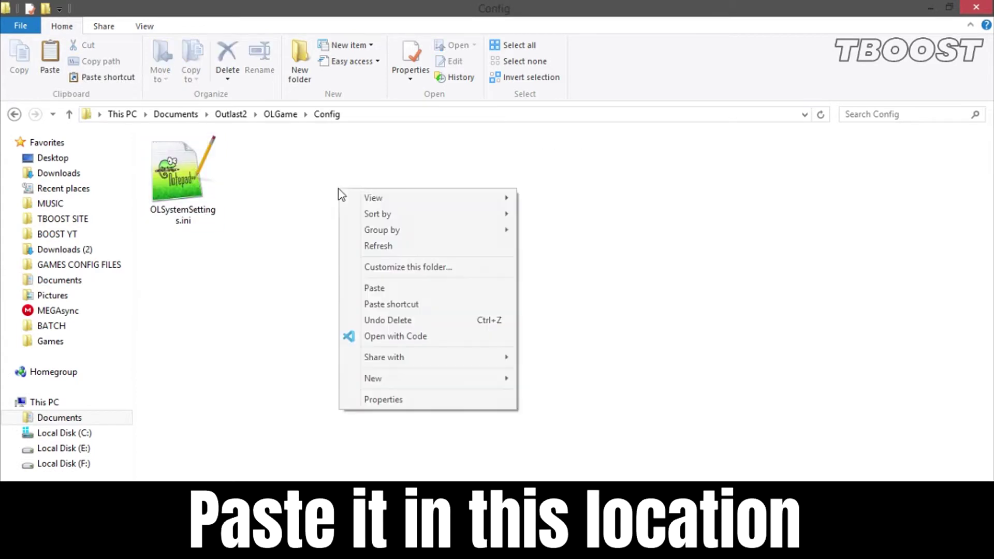
pyautogui.click(420, 289)
pyautogui.click(536, 191)
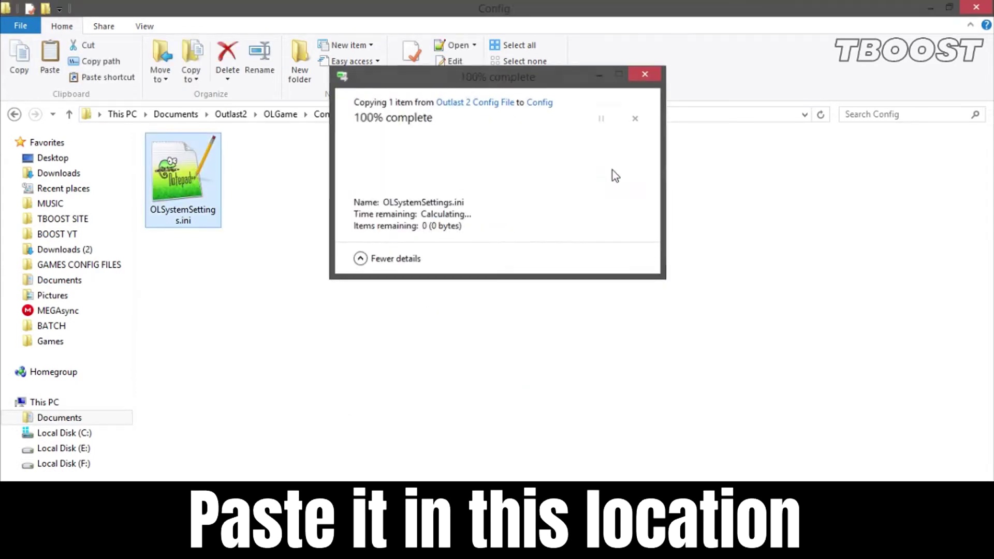
# Make the pasted OLSystemSettings.ini read-only
pyautogui.rightClick(212, 209)
pyautogui.press('Escape')
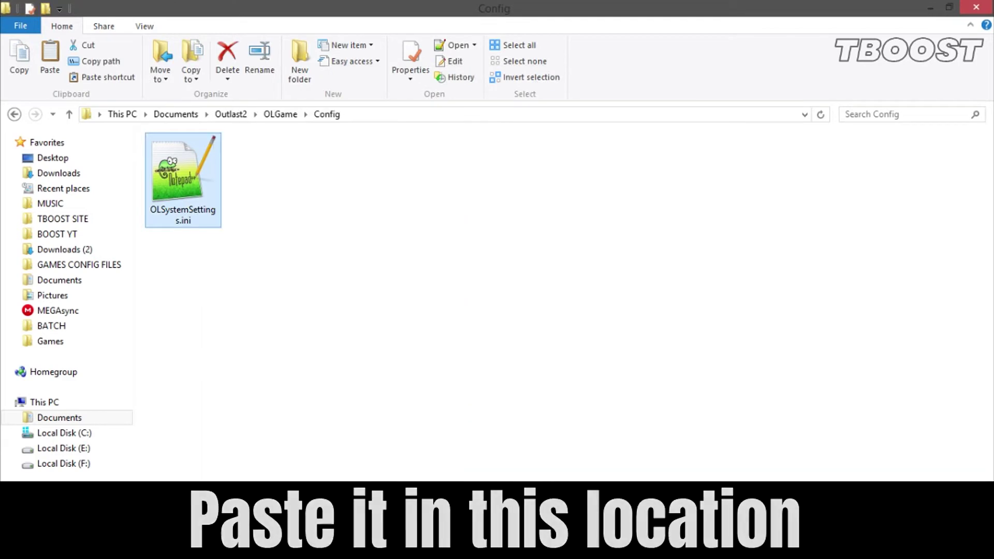
pyautogui.click(293, 427)
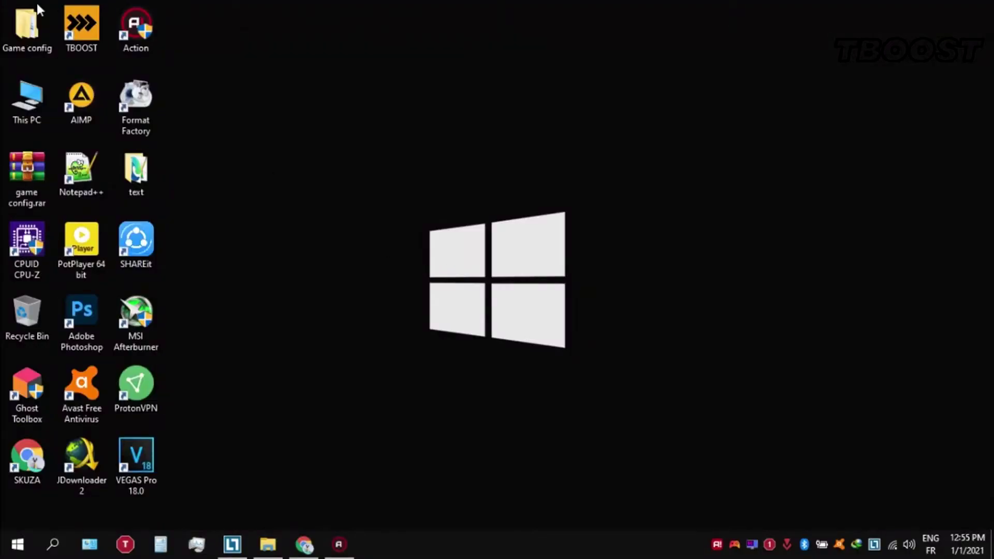
# Open Ultimate Perofrmance Command.txt from Game config\Optimizations in Notepad++
pyautogui.doubleClick(35, 18)
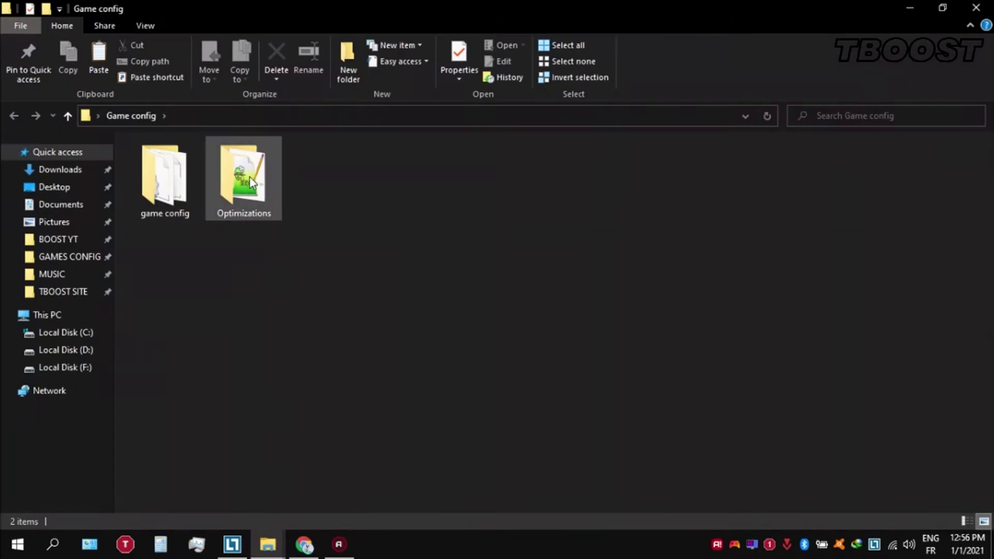
pyautogui.doubleClick(250, 177)
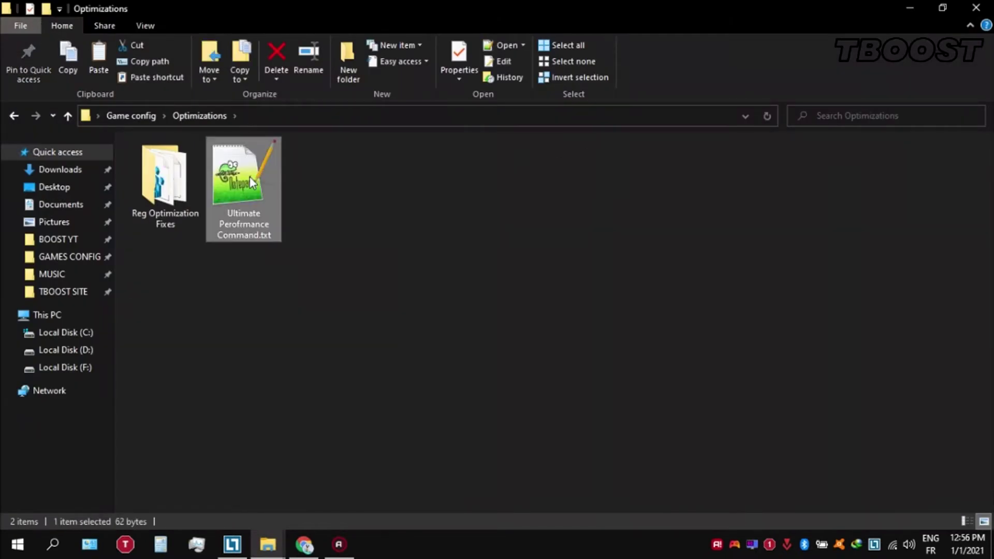
pyautogui.doubleClick(251, 178)
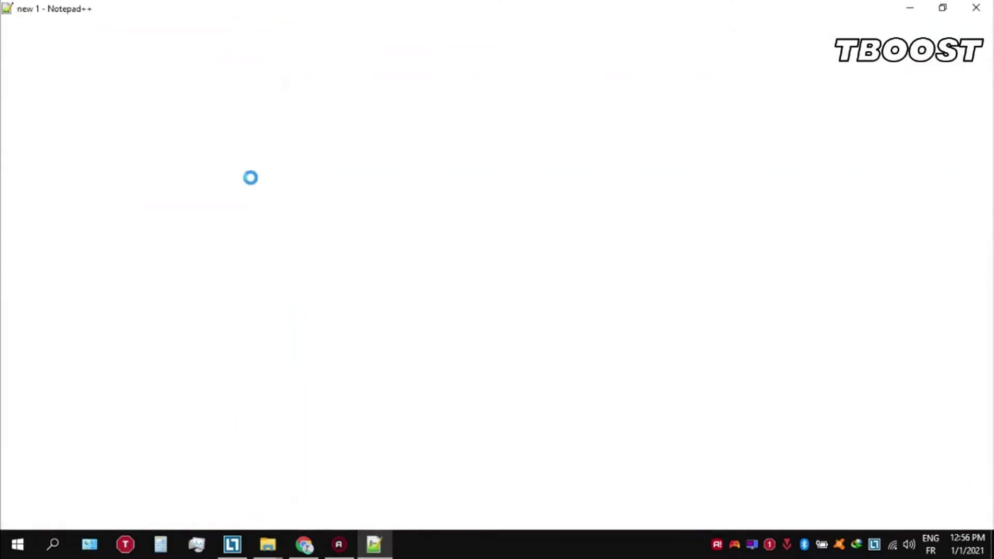
# Copy the powercfg duplicatescheme command line from the text file
pyautogui.moveTo(520, 78); pyautogui.dragTo(43, 77)
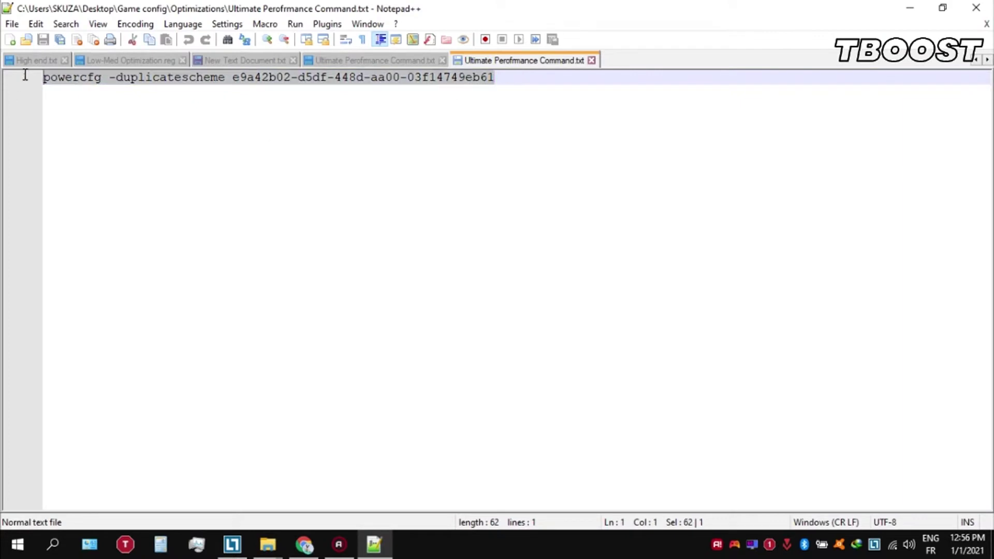
pyautogui.rightClick(113, 78)
pyautogui.click(247, 102)
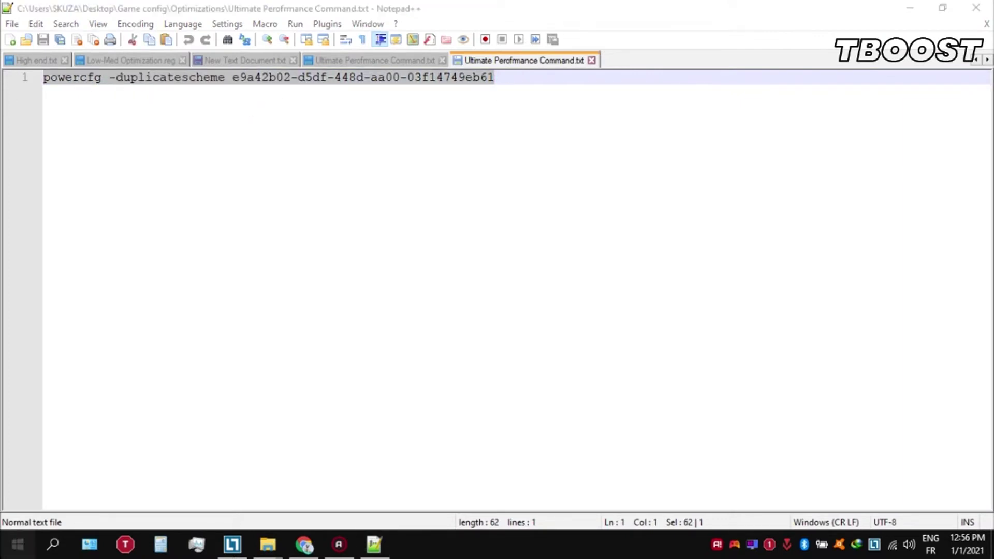
pyautogui.click(17, 543)
# Run the copied powercfg duplicatescheme command in an administrator Command Prompt, then close it
pyautogui.write('cmd')
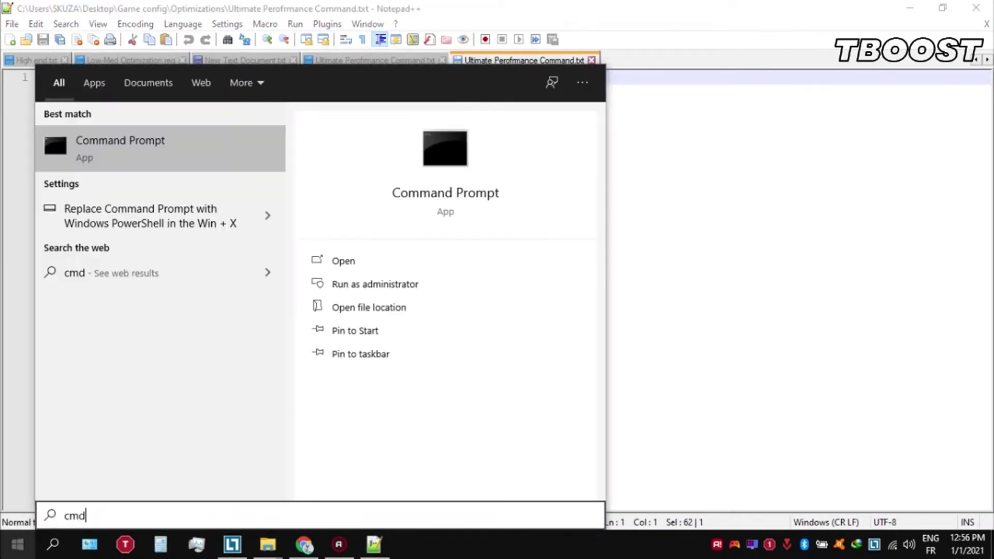
pyautogui.rightClick(147, 141)
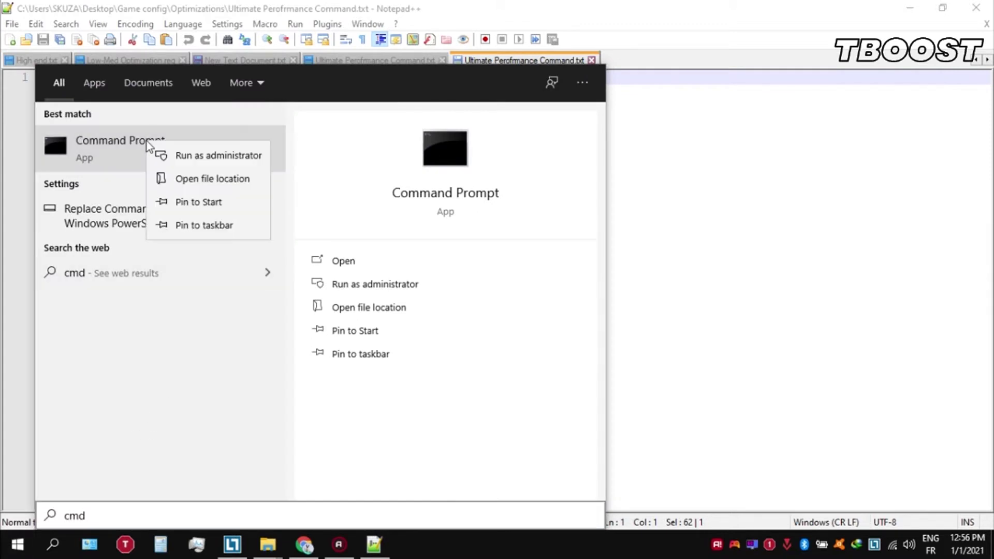
pyautogui.click(232, 156)
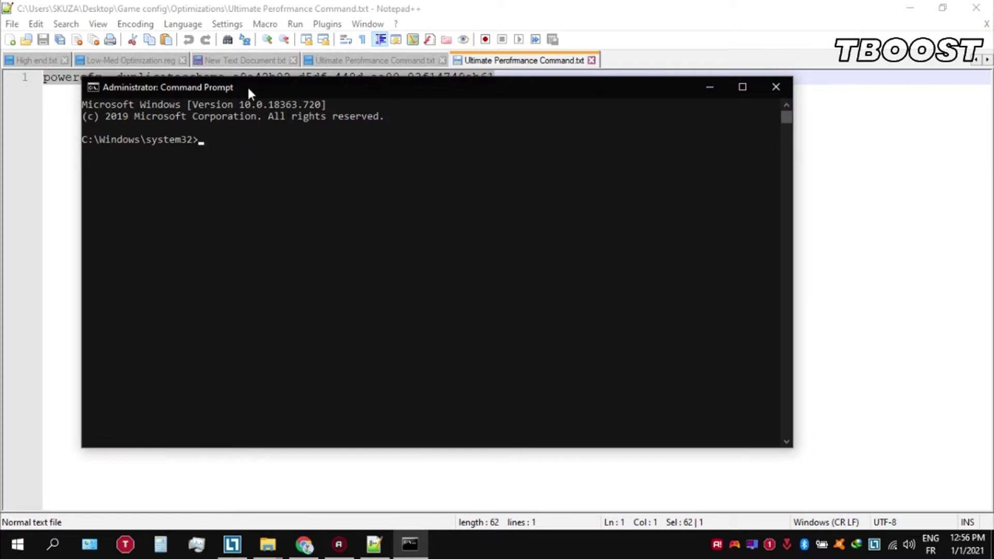
pyautogui.rightClick(248, 88)
pyautogui.moveTo(281, 200)
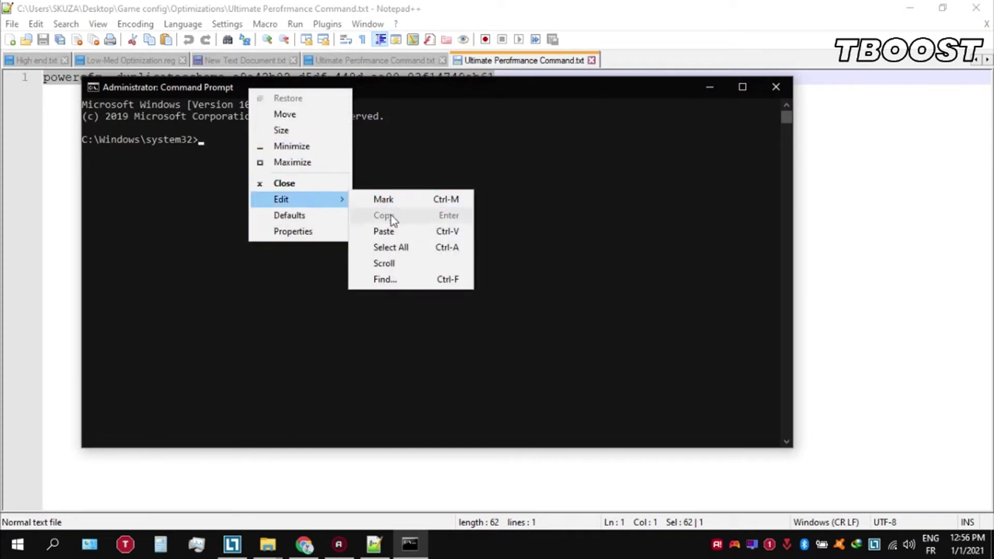
pyautogui.click(396, 231)
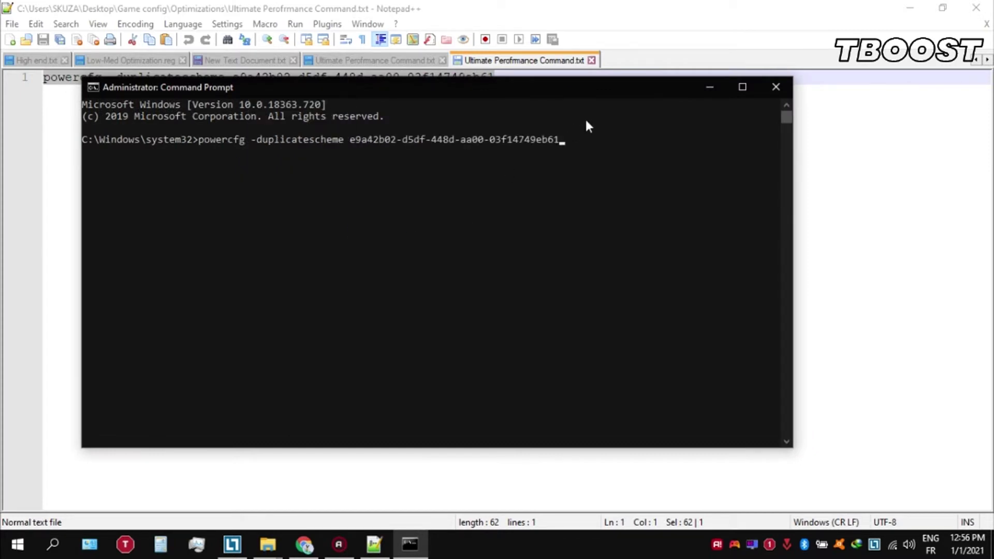
pyautogui.press('Return')
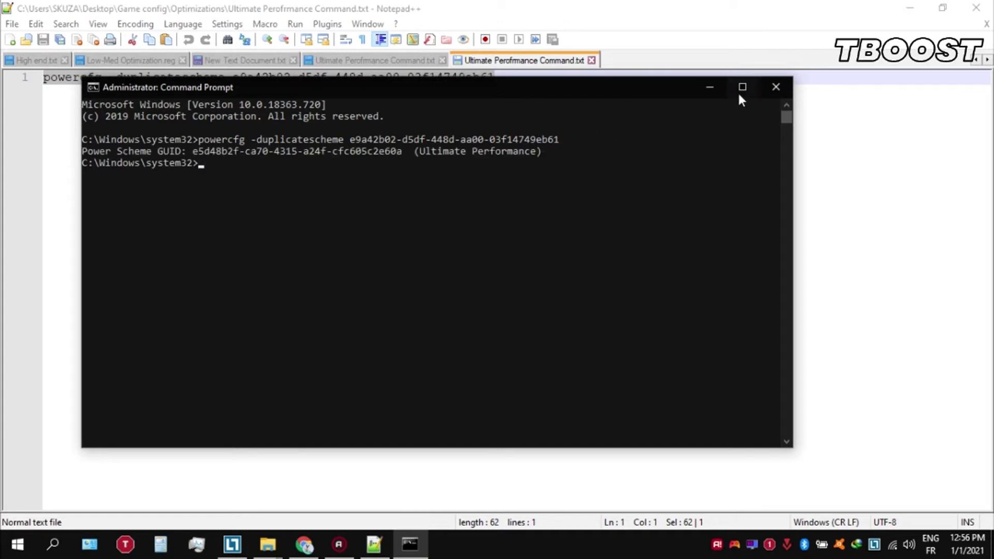
pyautogui.click(785, 87)
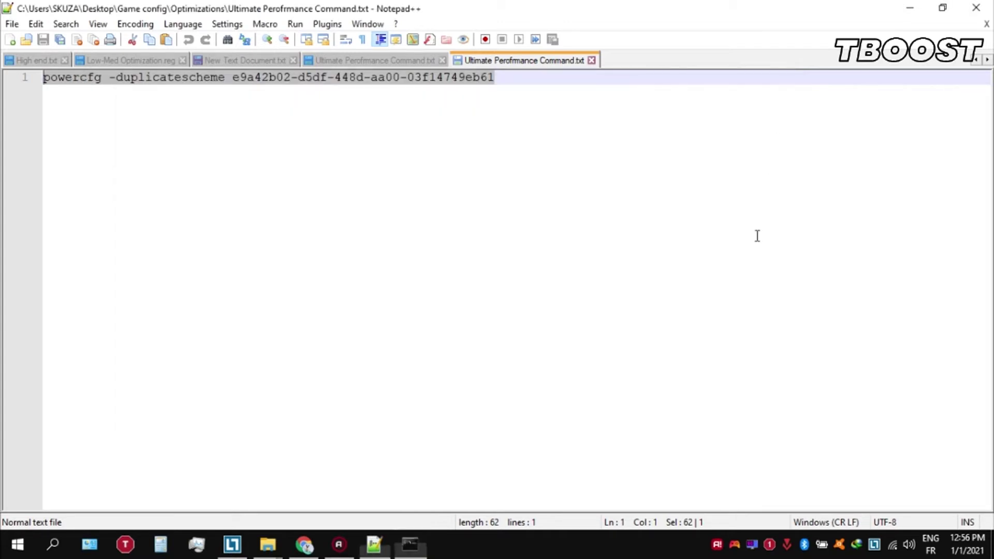
# Select Ultimate Performance in Power Options, reached from the battery tray icon
pyautogui.rightClick(824, 534)
pyautogui.click(843, 514)
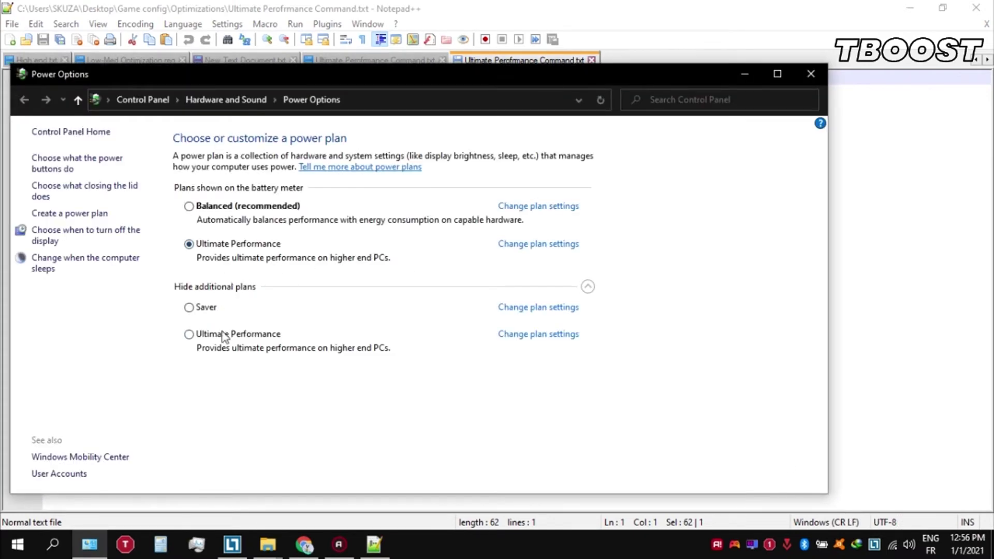
pyautogui.click(197, 311)
pyautogui.click(203, 334)
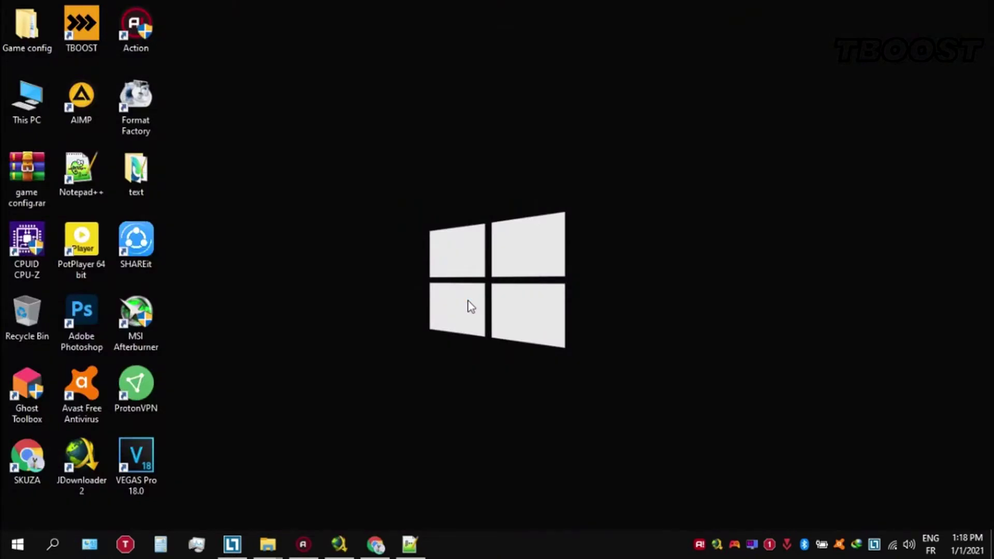
# Open Game config\Optimizations\Reg Optimization Fixes and select its registry fix files
pyautogui.doubleClick(18, 33)
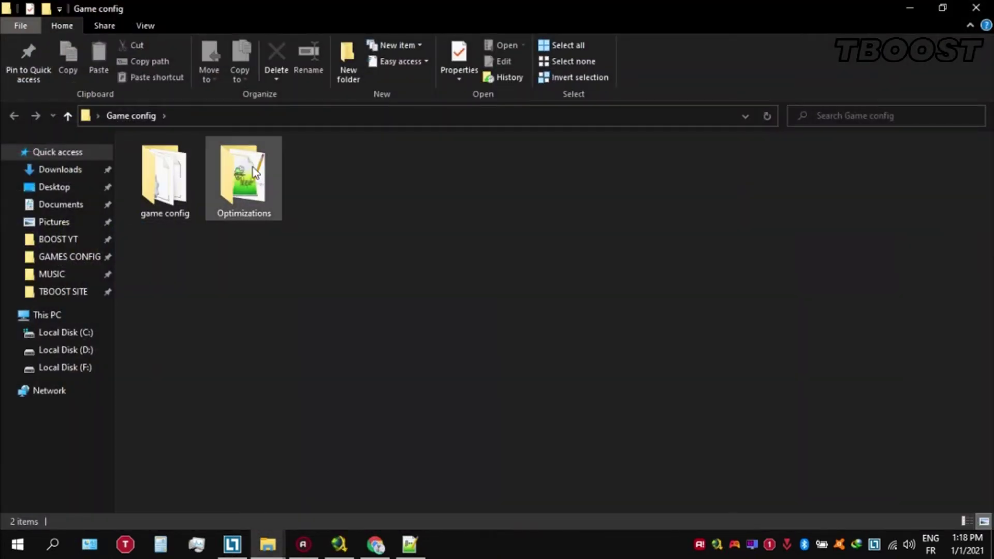
pyautogui.doubleClick(252, 167)
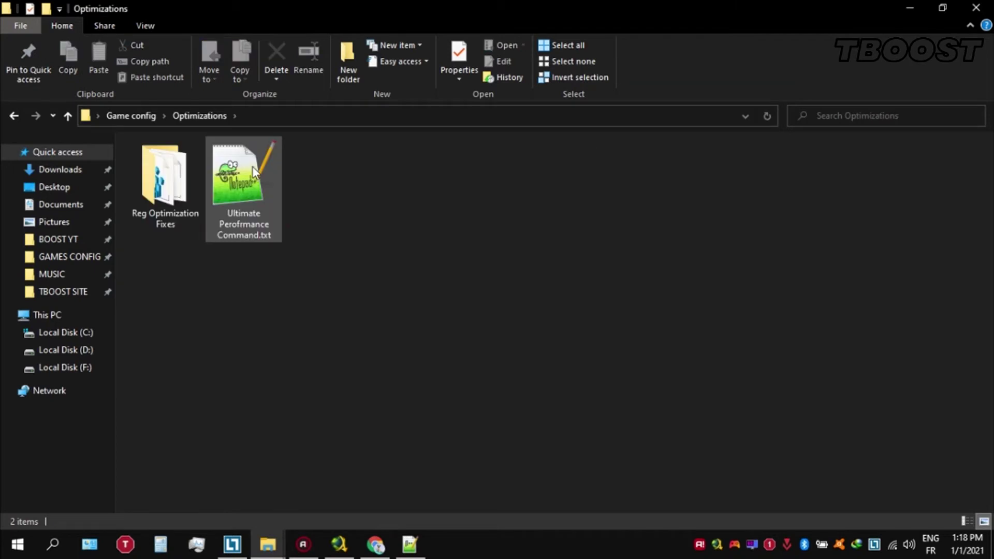
pyautogui.doubleClick(179, 186)
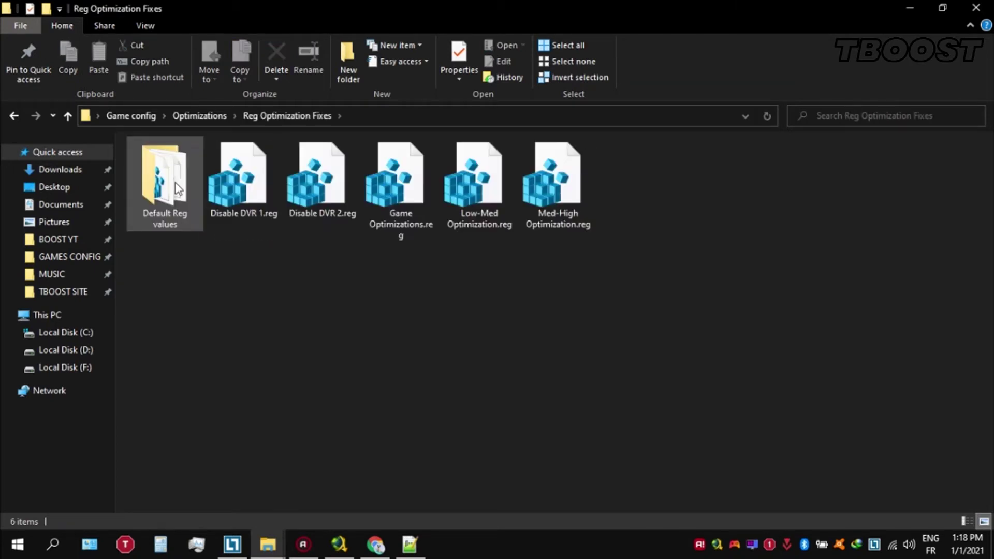
pyautogui.click(255, 203)
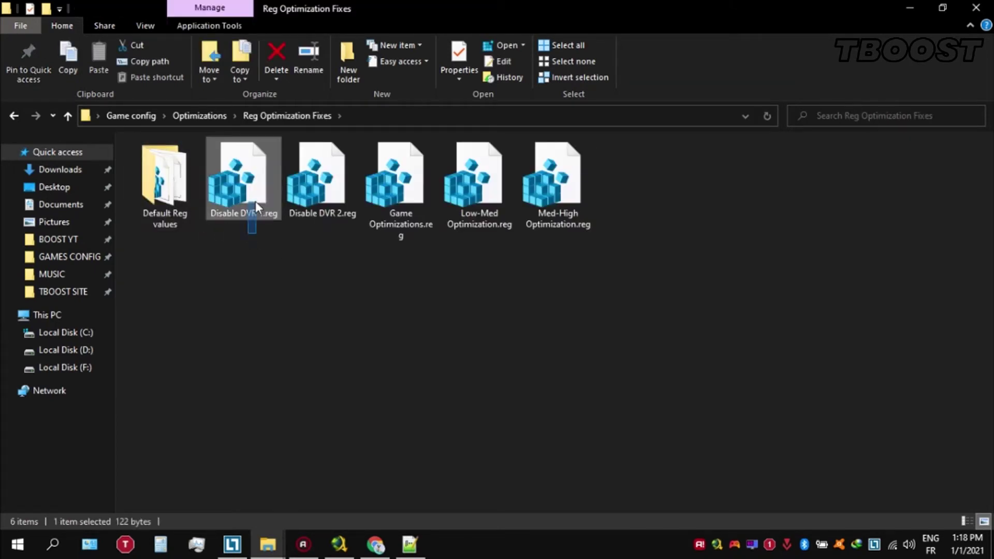
pyautogui.moveTo(252, 233); pyautogui.dragTo(244, 206)
# Merge Disable DVR 1.reg and Disable DVR 2.reg into the registry
pyautogui.doubleClick(250, 198)
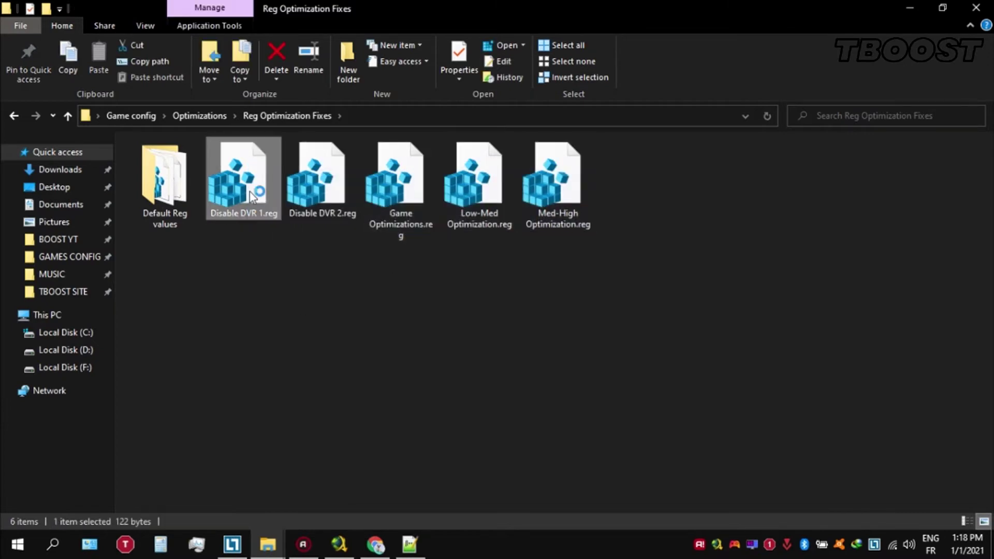
pyautogui.click(607, 294)
pyautogui.click(667, 271)
pyautogui.doubleClick(340, 201)
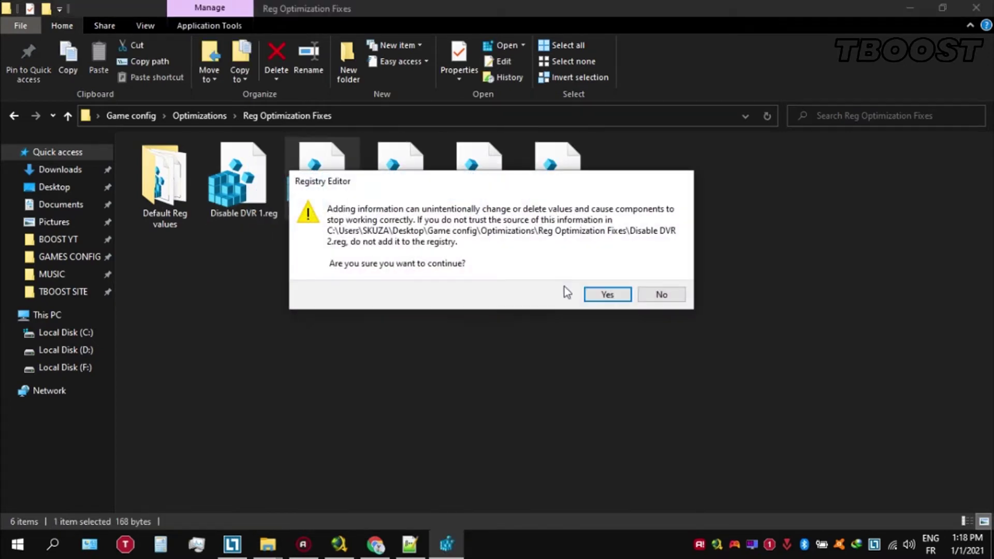
pyautogui.click(607, 294)
pyautogui.click(660, 271)
# Merge Game Optimizations.reg and Low-Med Optimization.reg into the registry
pyautogui.doubleClick(417, 200)
pyautogui.click(607, 294)
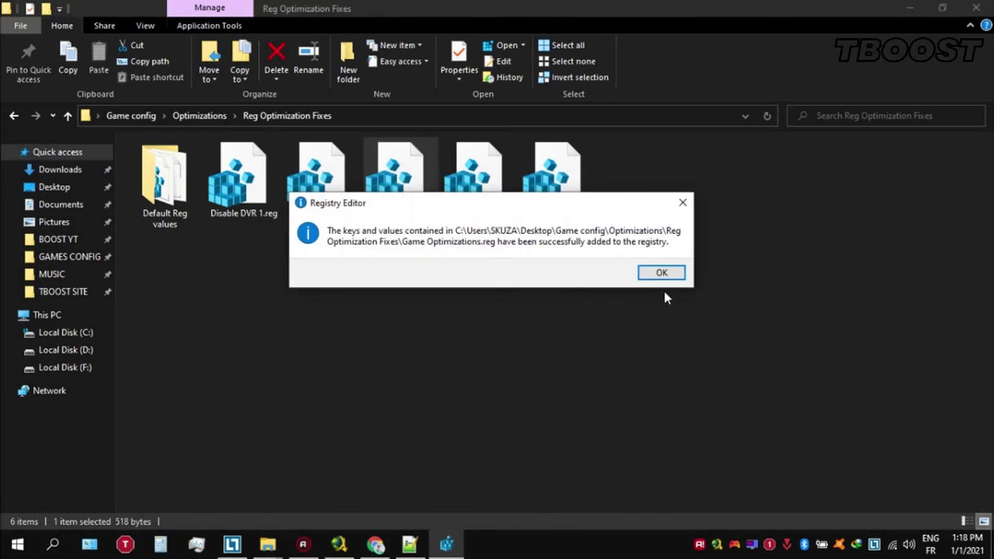
pyautogui.click(661, 273)
pyautogui.doubleClick(504, 211)
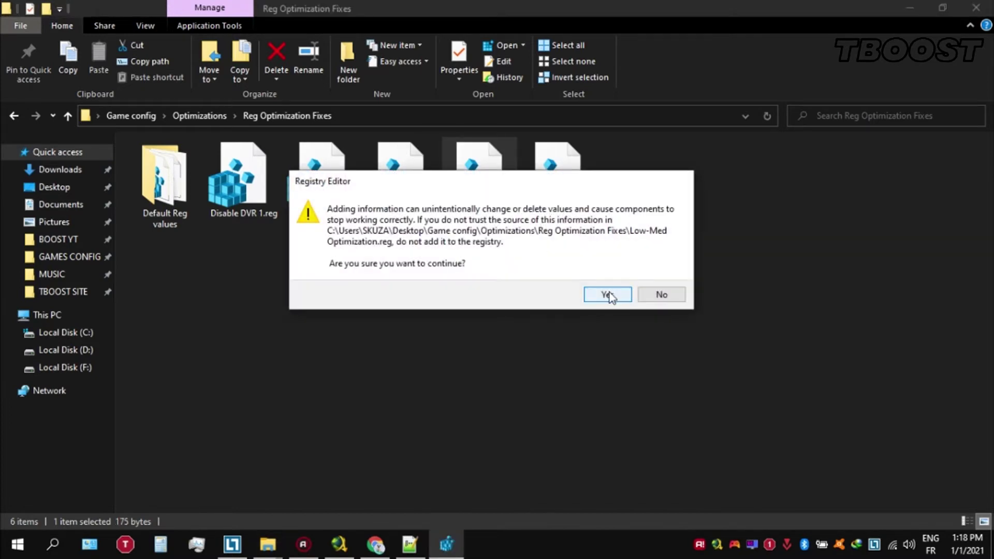
pyautogui.click(607, 294)
pyautogui.click(660, 272)
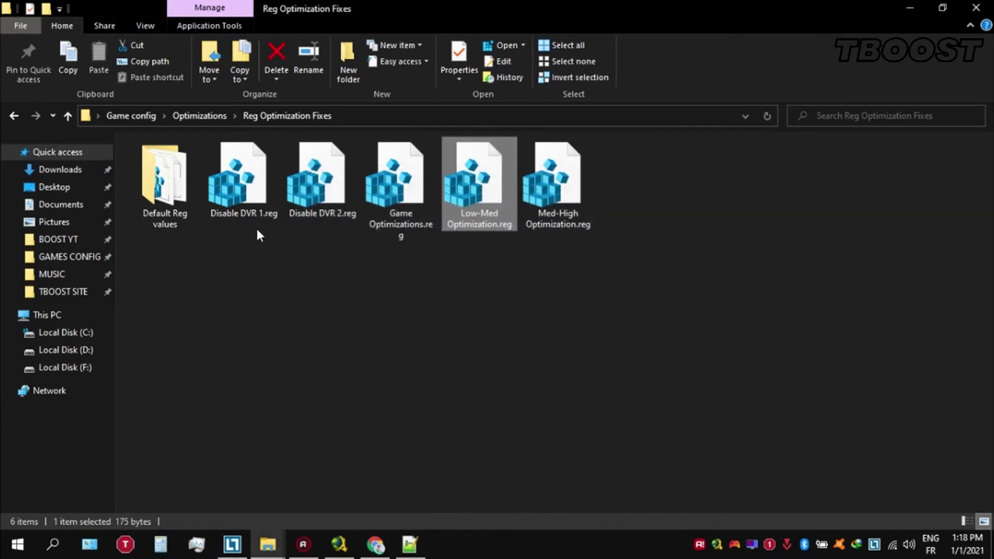
# Open the Default Reg values folder and look over its four Re-Enable registry files
pyautogui.doubleClick(186, 197)
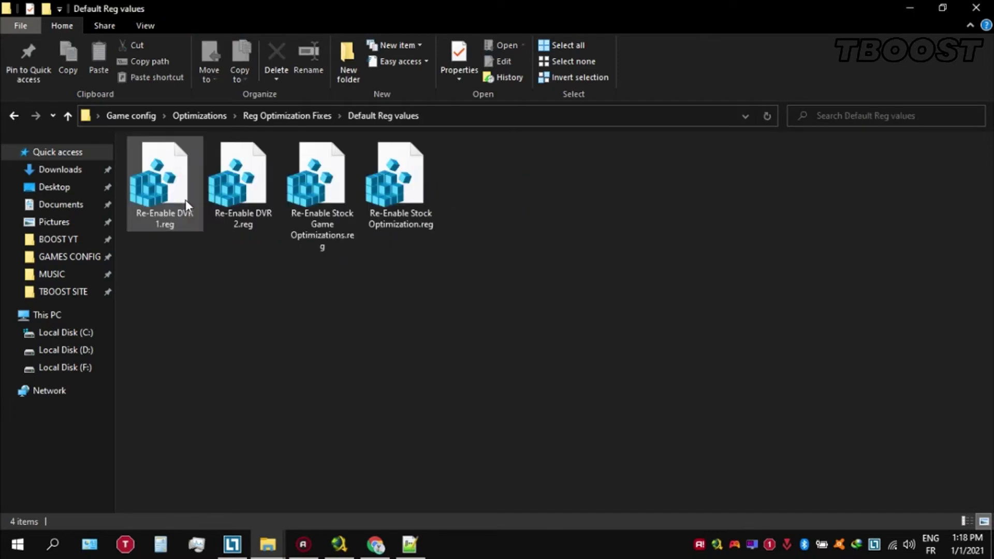
pyautogui.moveTo(163, 256); pyautogui.dragTo(442, 150)
pyautogui.click(461, 161)
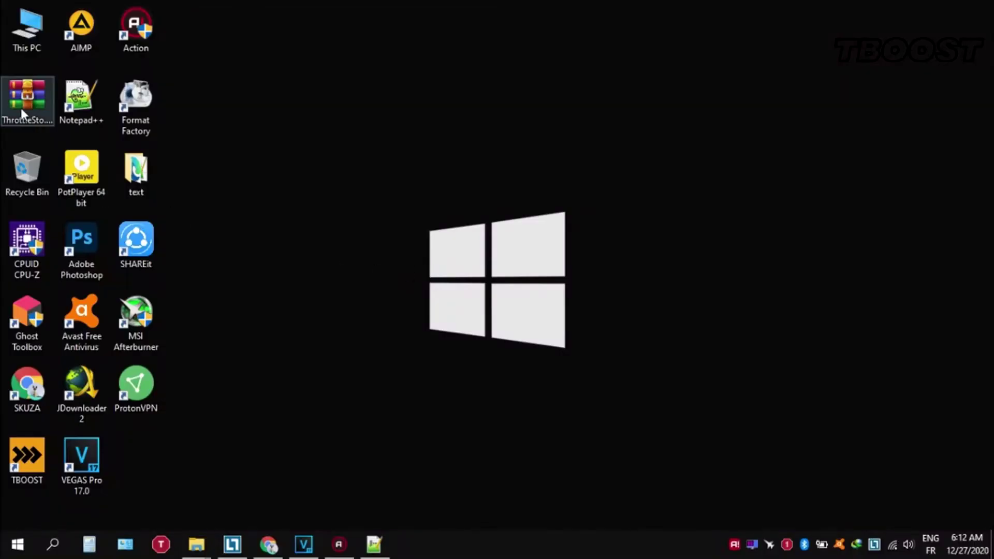
# Extract the ThrottleStop archive to ThrottleStop\ and open the ThrottleStop_8.70.6 folder
pyautogui.rightClick(20, 108)
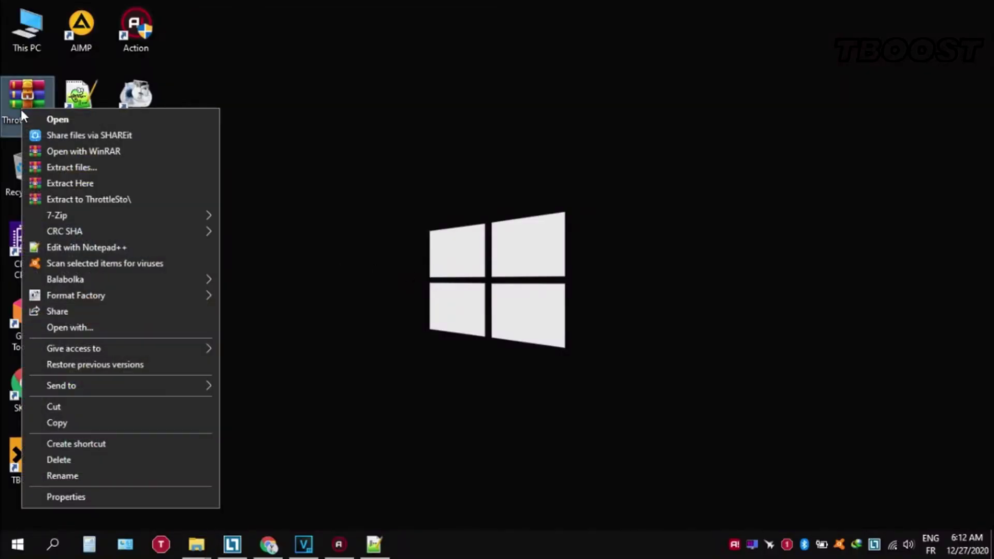
pyautogui.click(170, 184)
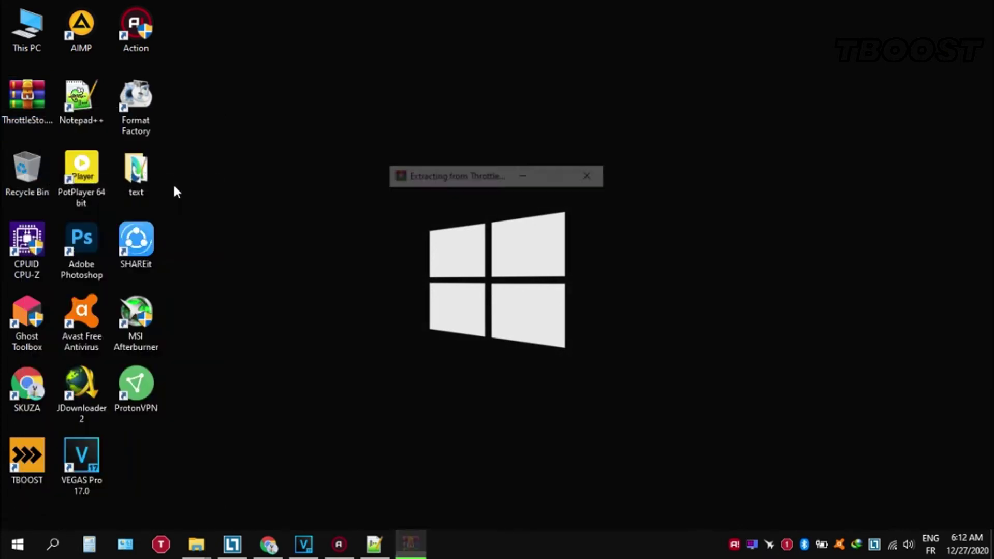
pyautogui.doubleClick(21, 110)
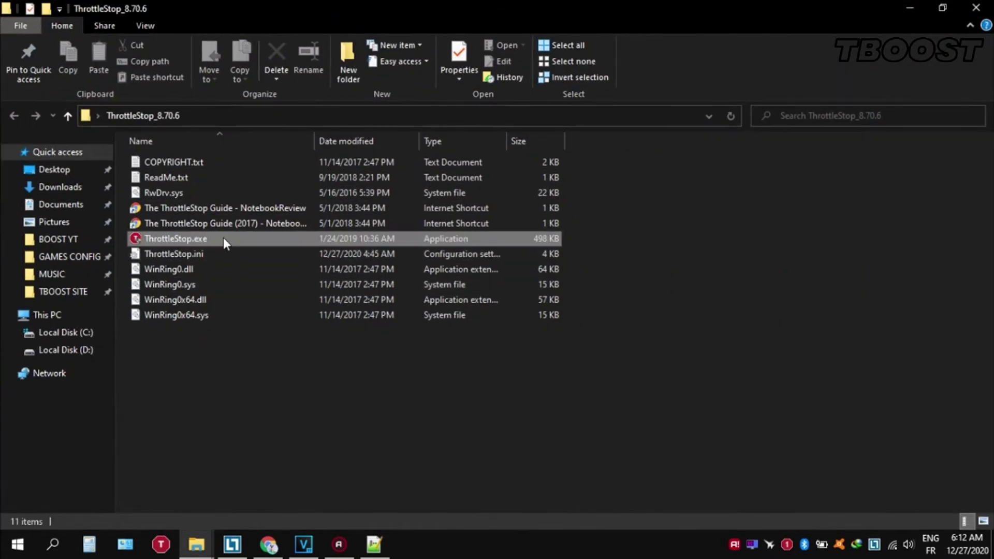
# Launch ThrottleStop.exe, settle on the first performance profile and save the settings
pyautogui.doubleClick(223, 238)
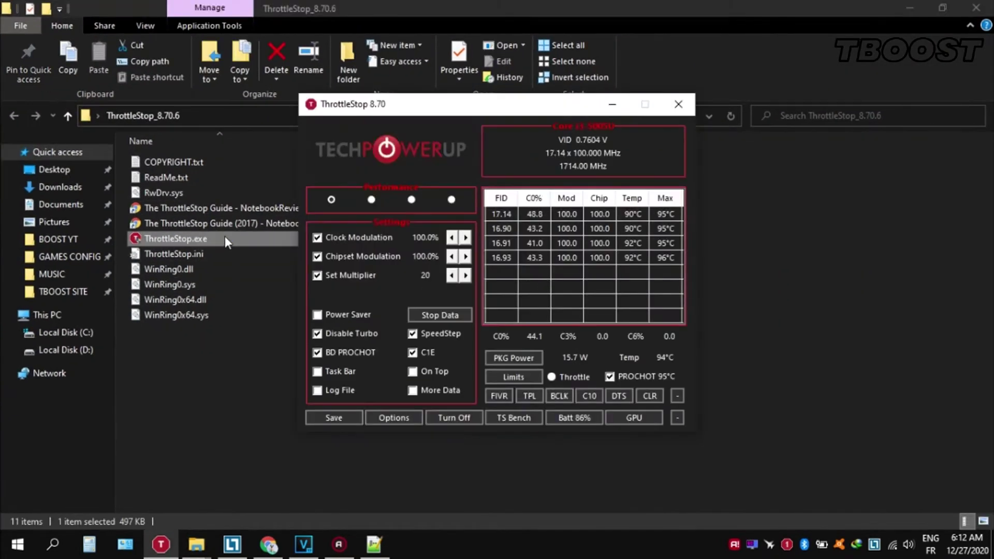
pyautogui.click(371, 200)
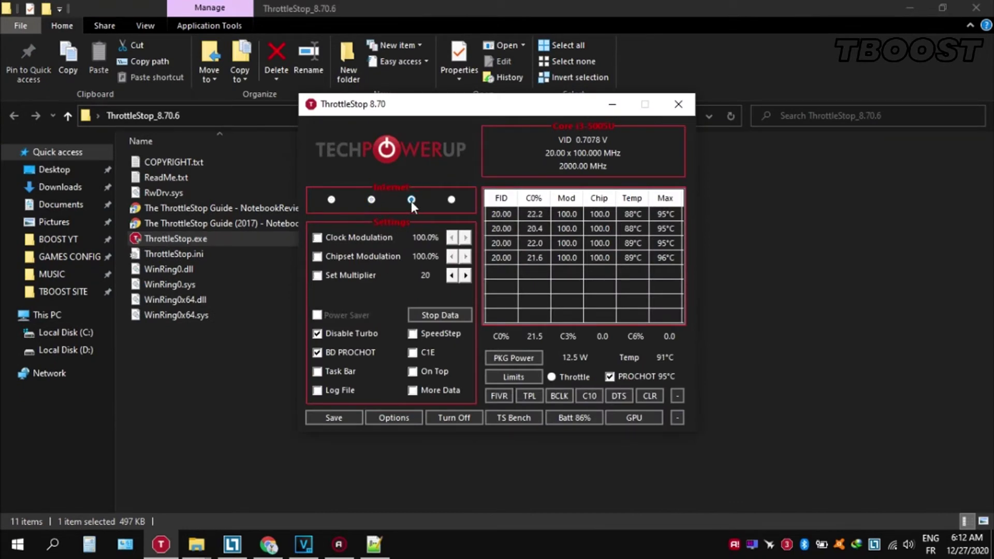
pyautogui.click(331, 200)
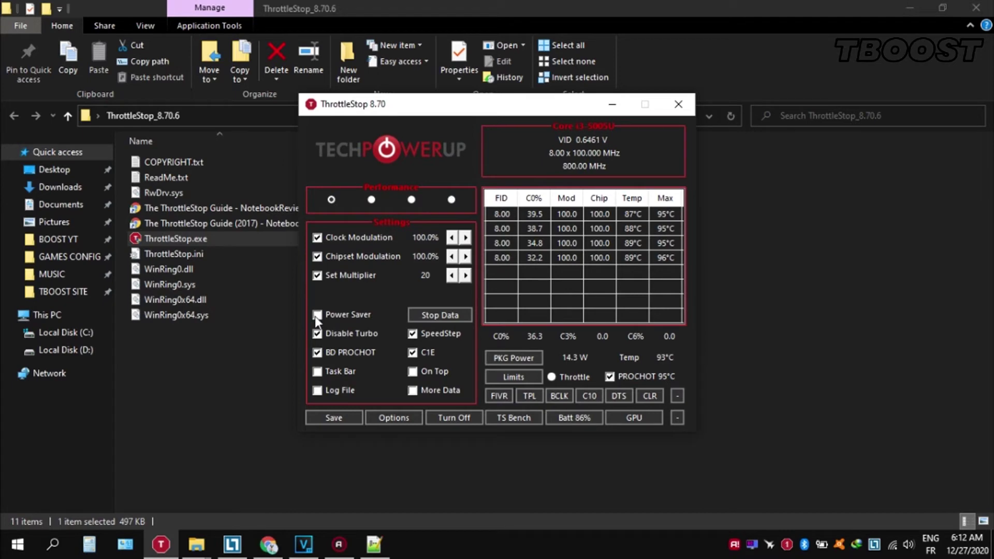
pyautogui.click(339, 417)
pyautogui.click(498, 395)
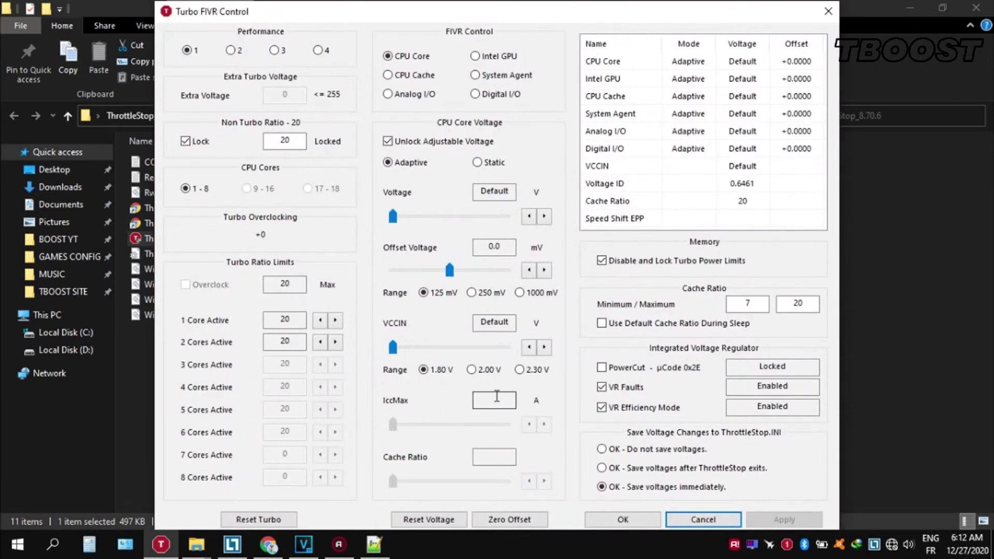
# Unlock adjustable voltage, apply a -49.8 mV CPU core offset, and lower the Intel GPU offset
pyautogui.click(499, 142)
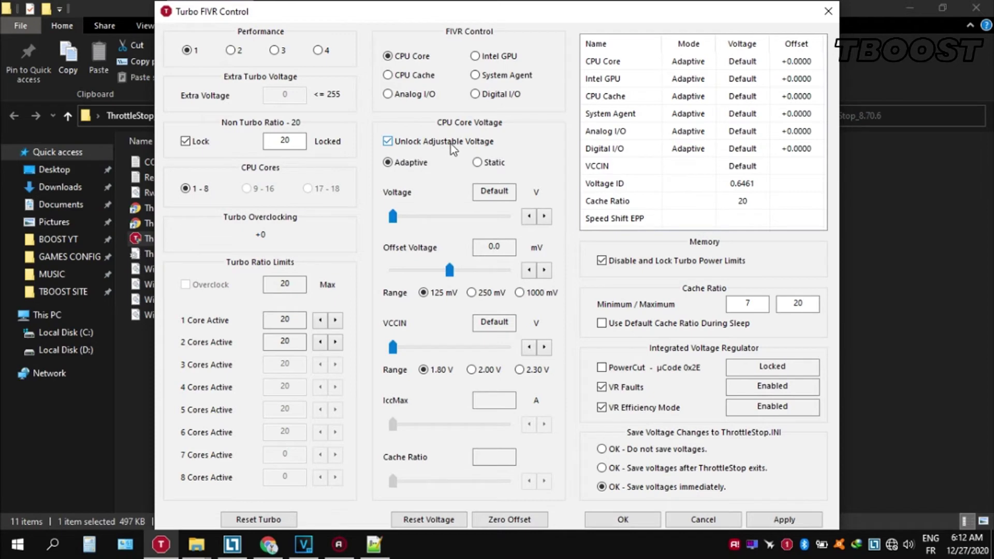
pyautogui.click(452, 144)
pyautogui.click(434, 270)
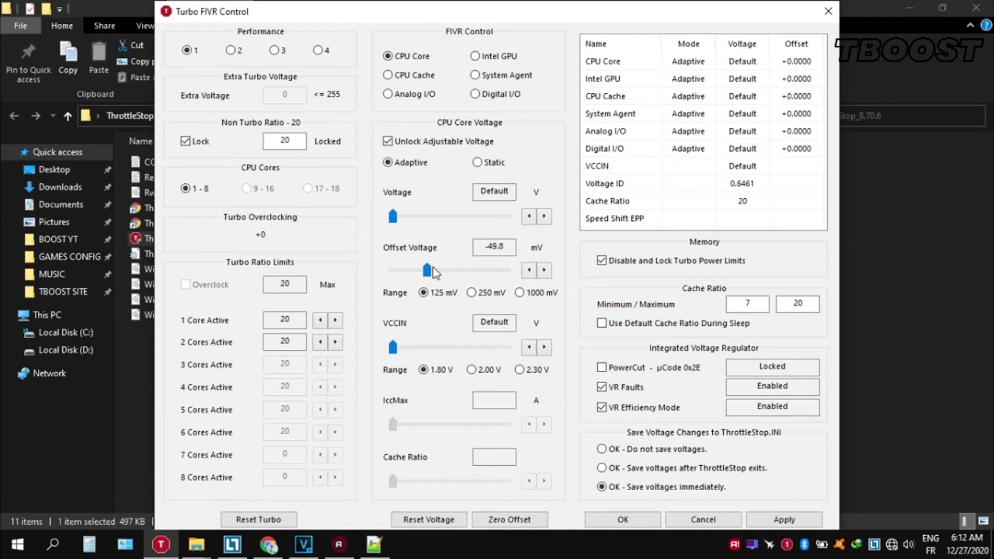
pyautogui.click(783, 519)
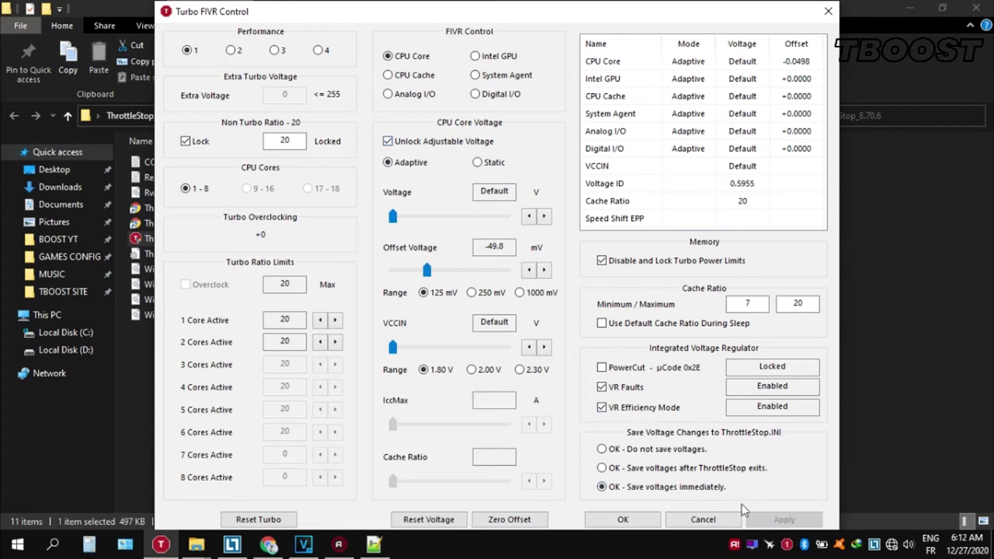
pyautogui.click(488, 56)
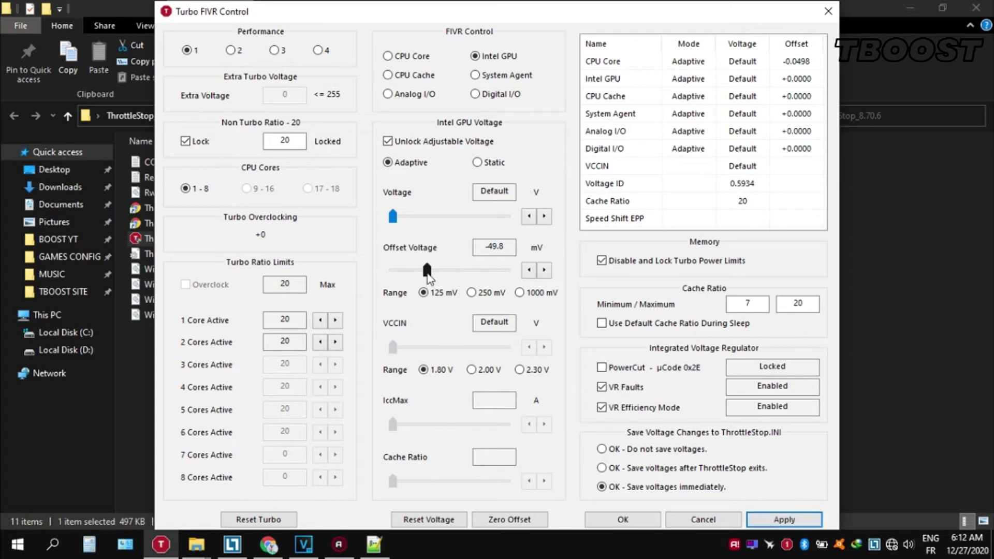
pyautogui.moveTo(427, 273); pyautogui.dragTo(414, 276)
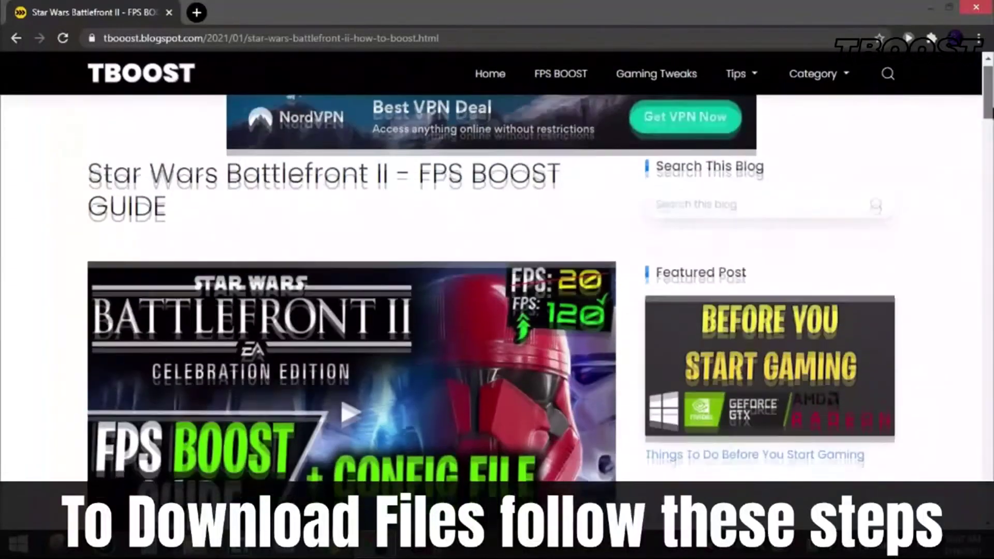
# Follow the guide's DOWNLOAD CONFIG FILE link for Star Wars Battlefront II to Linkvertise
pyautogui.scroll(-5, 352, 285)
pyautogui.scroll(-6, 352, 285)
pyautogui.scroll(-8, 352, 284)
pyautogui.scroll(-5, 352, 284)
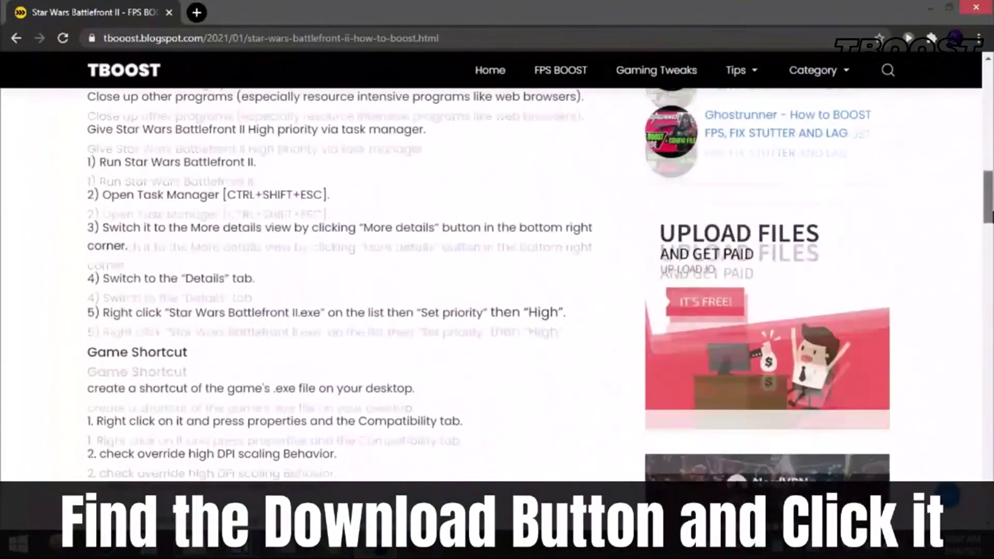
pyautogui.scroll(-4, 352, 285)
pyautogui.scroll(-3, 352, 285)
pyautogui.scroll(-4, 352, 285)
pyautogui.scroll(-5, 352, 285)
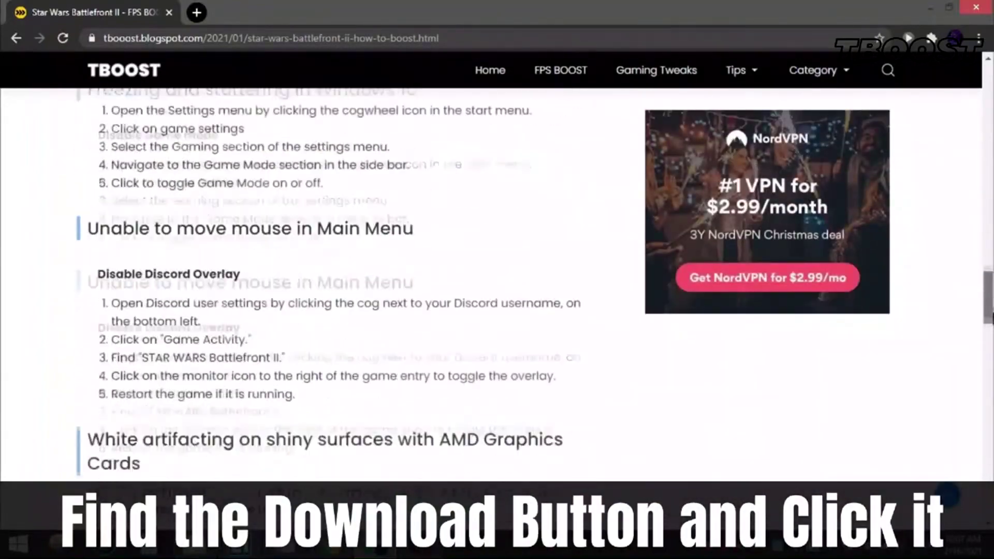
pyautogui.scroll(-5, 409, 337)
pyautogui.scroll(-5, 409, 337)
pyautogui.scroll(-3, 409, 336)
pyautogui.click(409, 356)
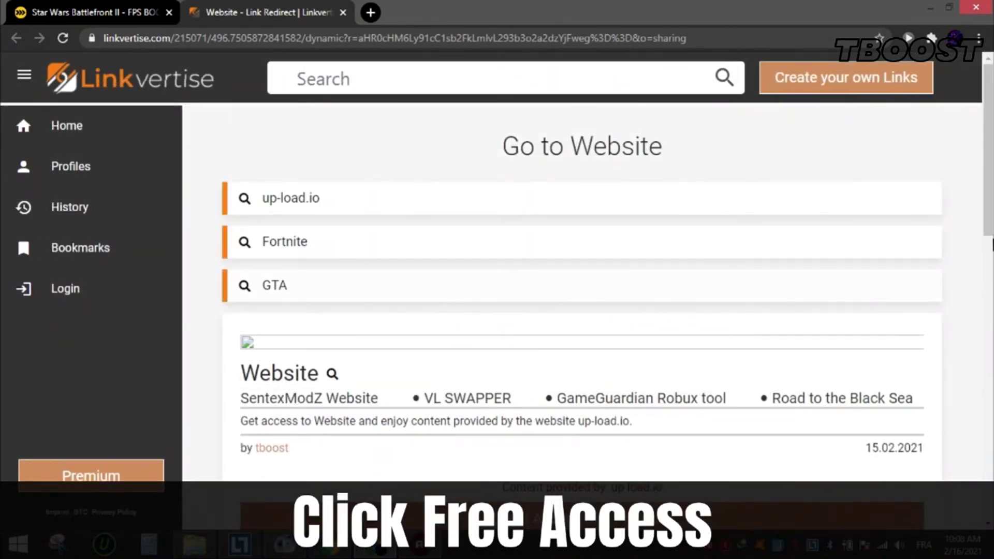
# Choose Free Access with Ads and complete the add-on task by installing the Swift Select extension
pyautogui.scroll(-1, 992, 239)
pyautogui.scroll(-1, 992, 243)
pyautogui.scroll(-1, 992, 248)
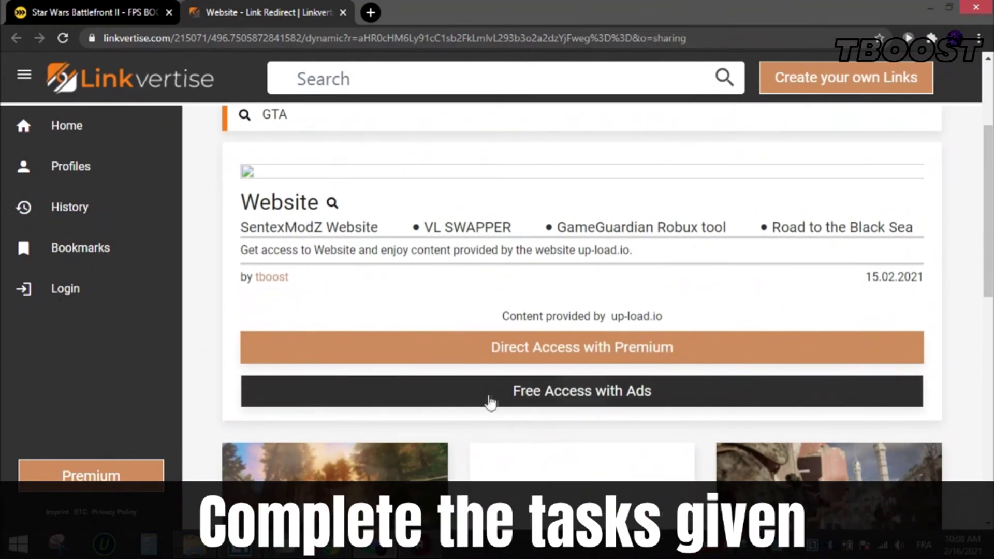
pyautogui.click(538, 399)
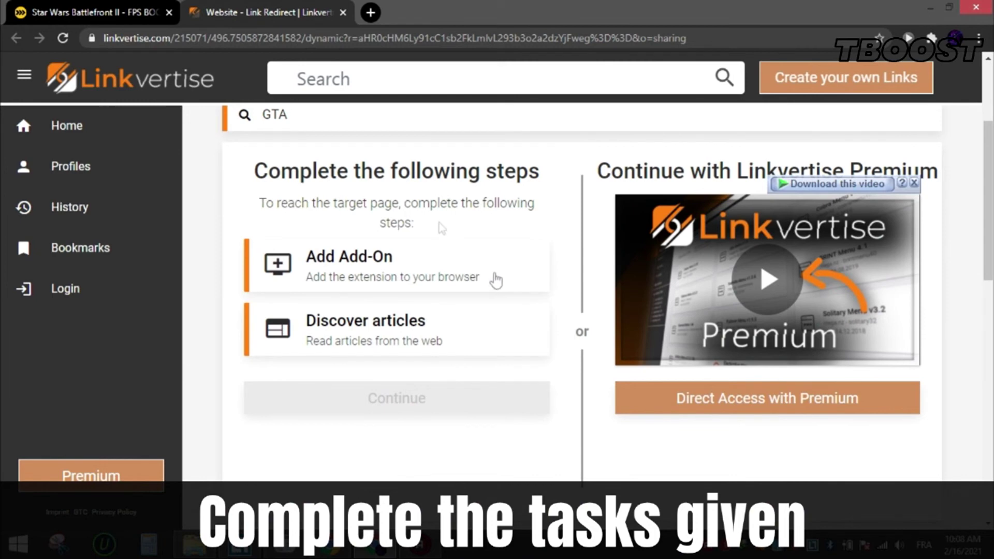
pyautogui.click(436, 261)
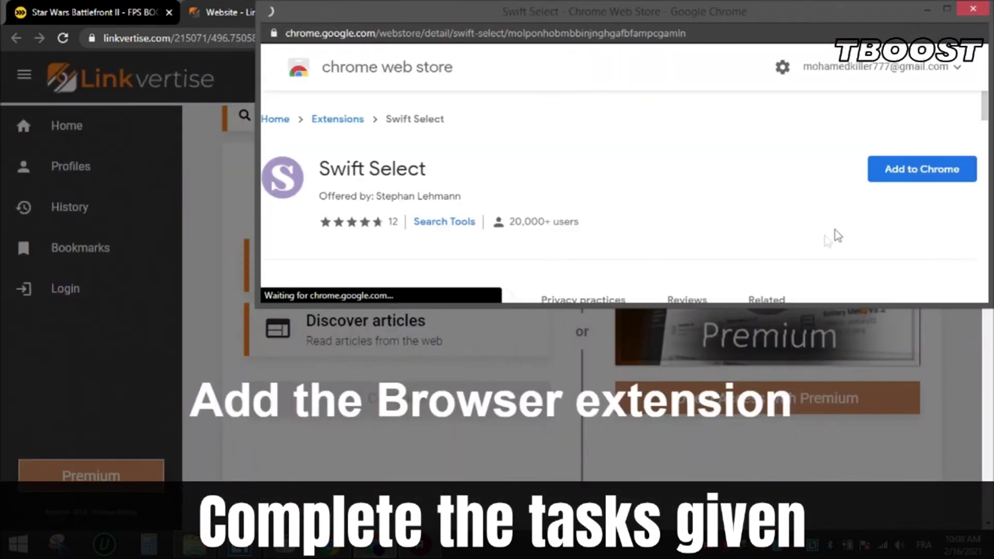
pyautogui.click(922, 168)
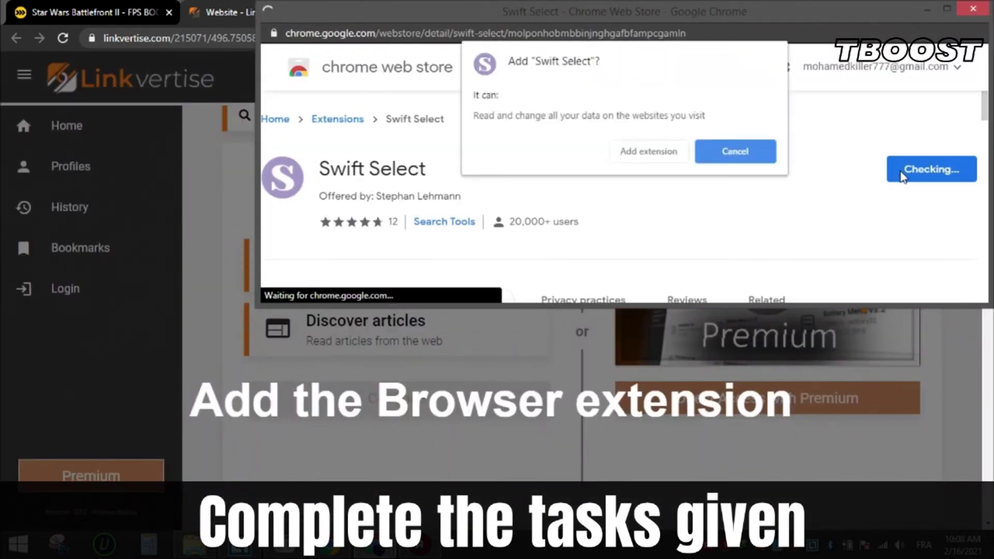
pyautogui.click(648, 149)
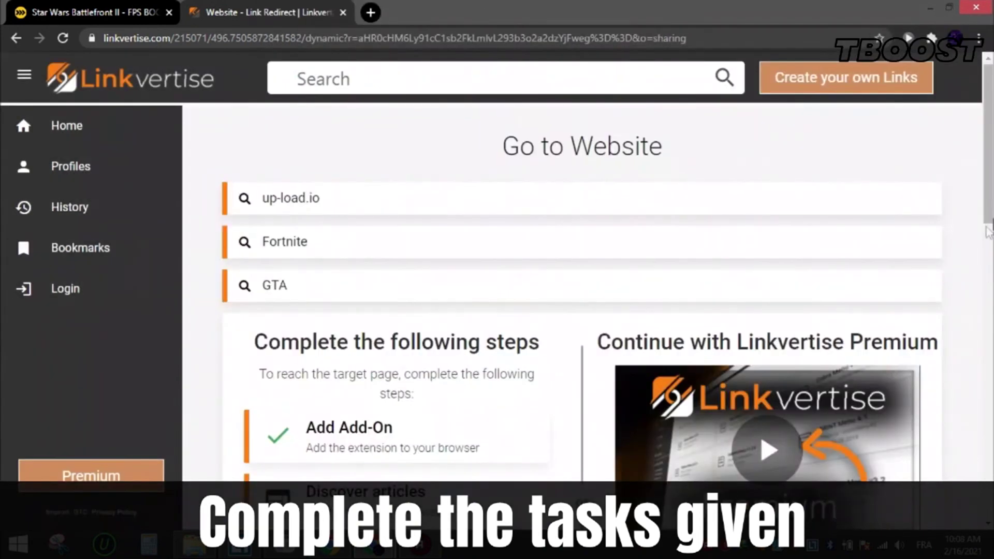
# Complete the Discover articles task by closing its popup, then continue to the up-load.io download page
pyautogui.scroll(-3, 988, 231)
pyautogui.click(421, 318)
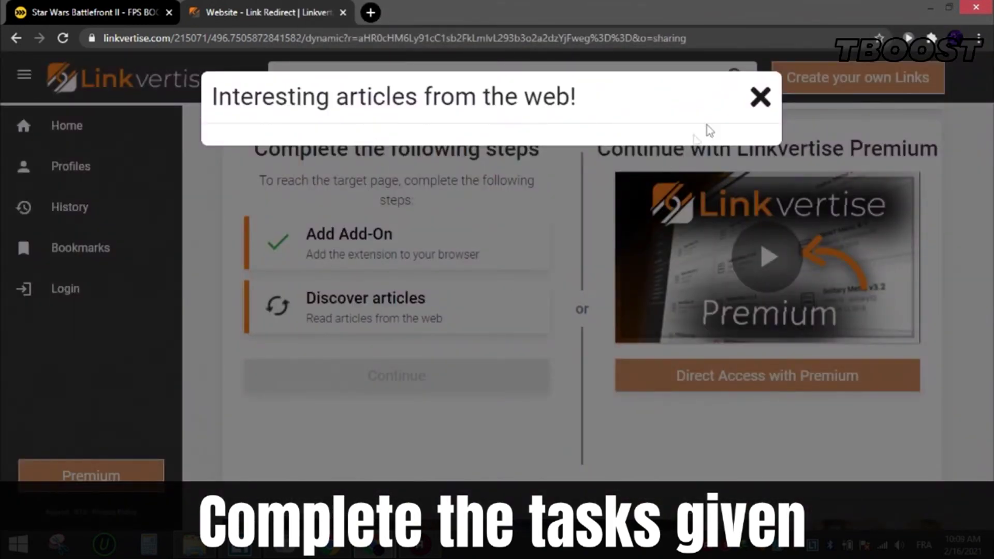
pyautogui.click(760, 98)
pyautogui.click(759, 99)
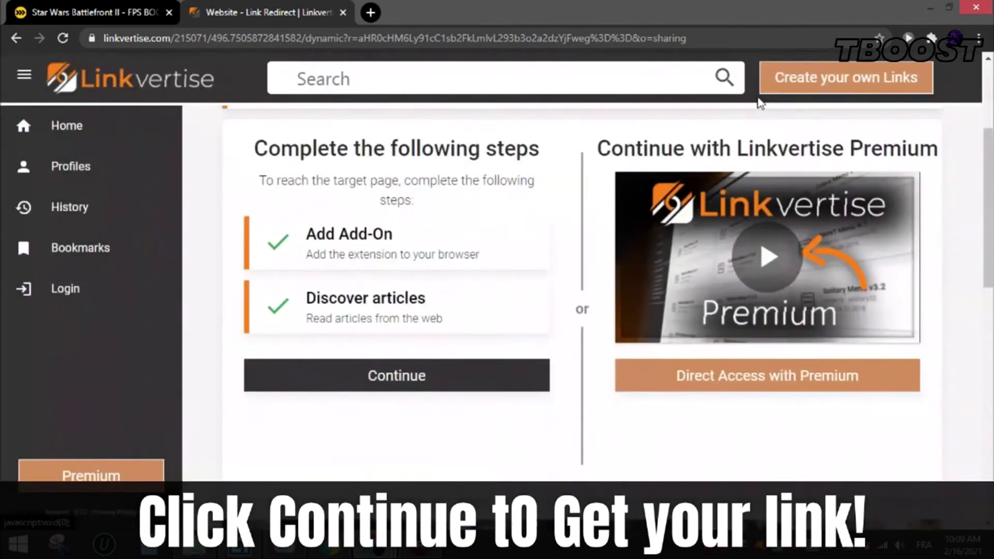
pyautogui.click(482, 382)
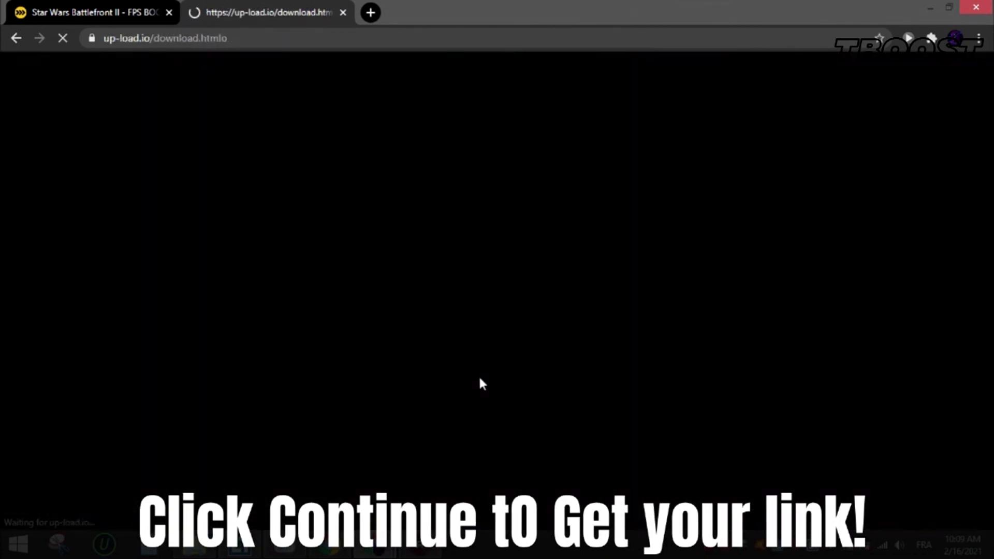